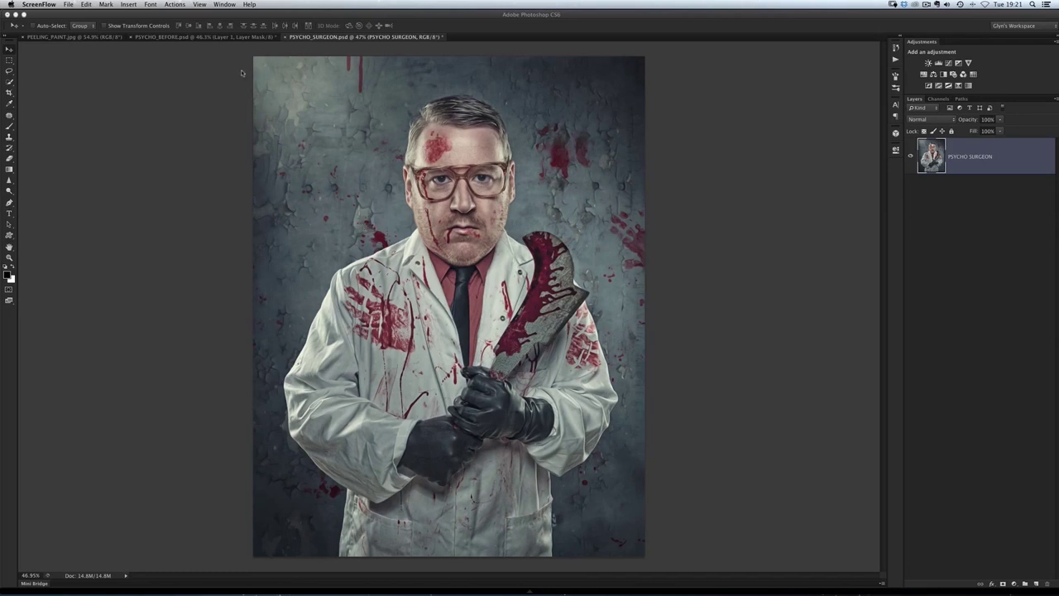
Bring up PSYCHO_BEFORE.psd and compare the portrait with and without the Layer 1 texture and its mask
left_click(210, 39)
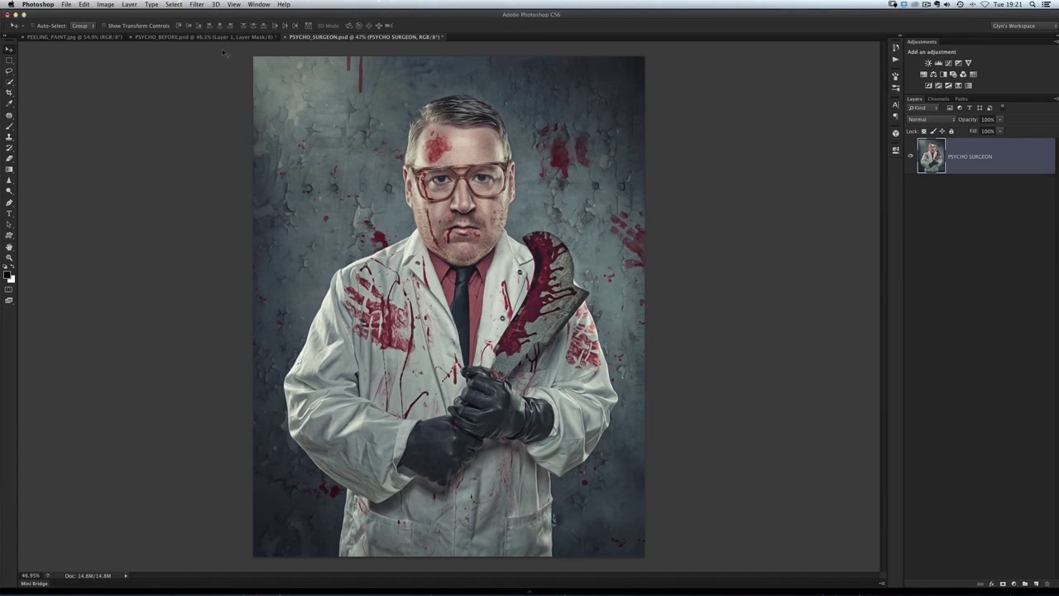
left_click(212, 38)
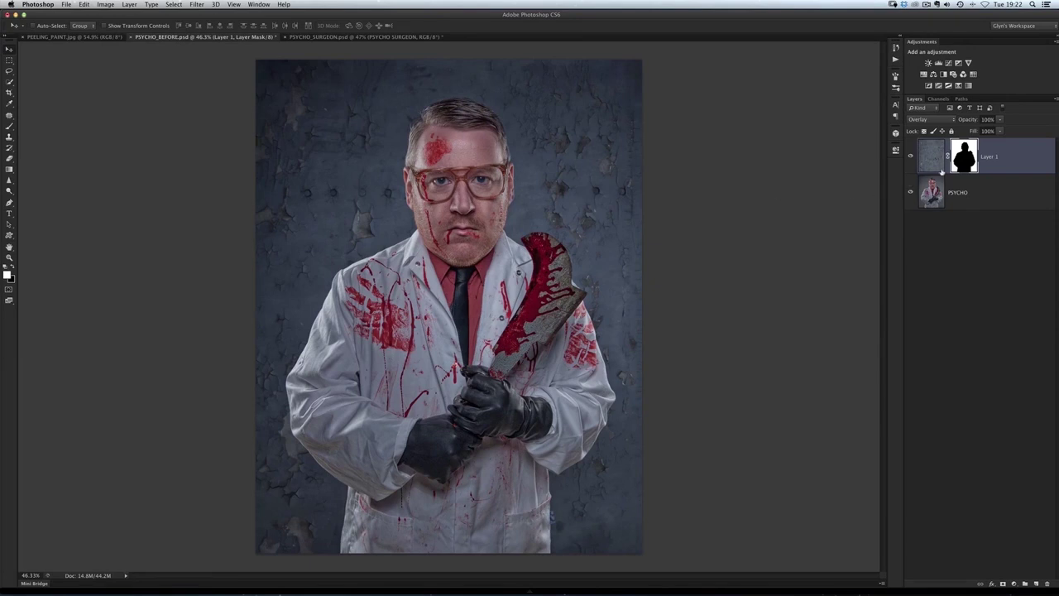
left_click(964, 157, "shift")
left_click(964, 157, "shift")
left_click(909, 157)
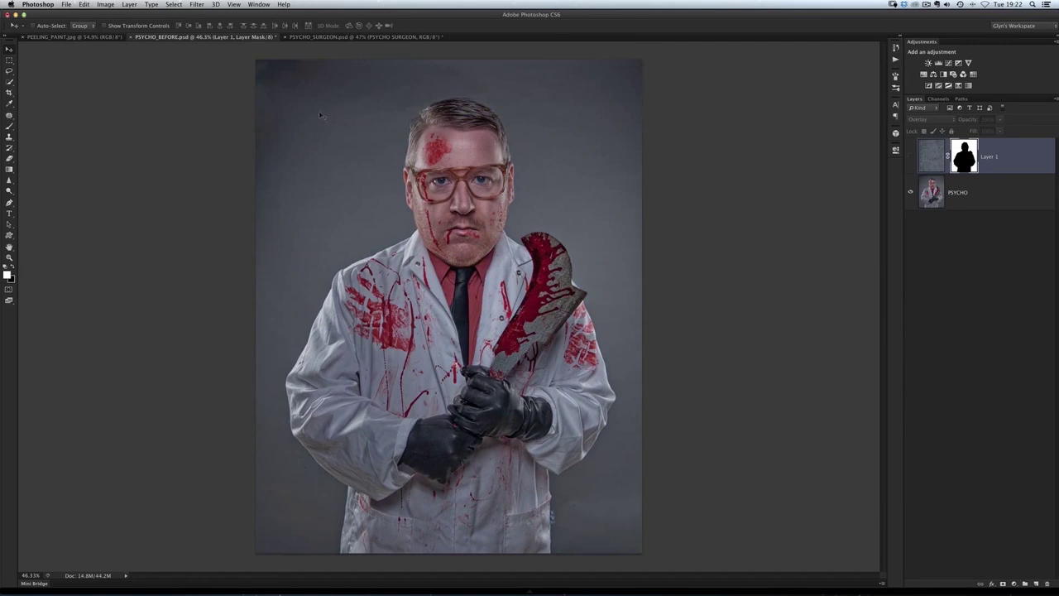
left_click(911, 157)
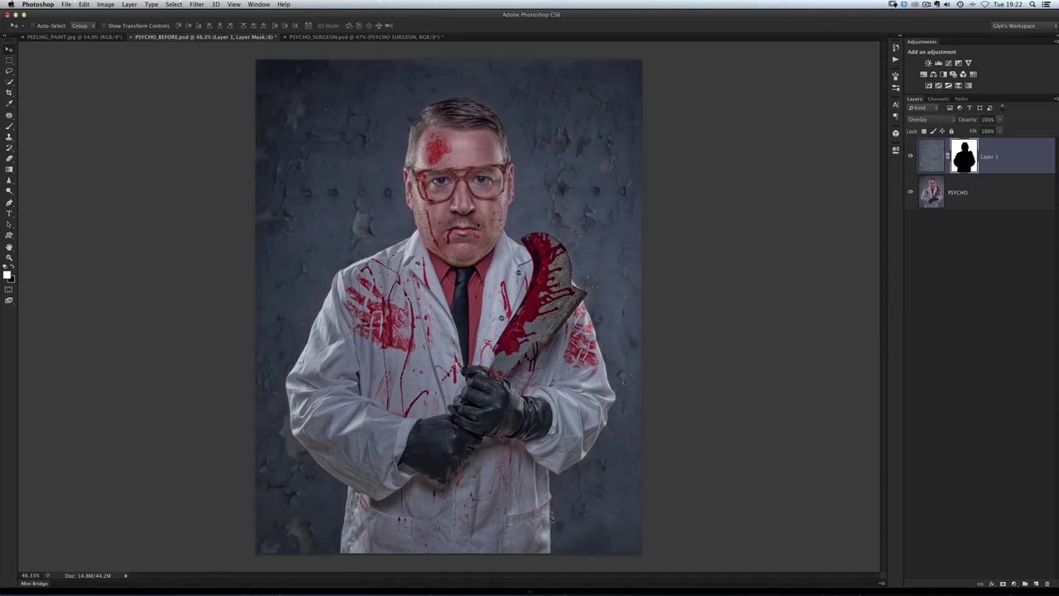
scroll(468, 197, "up", 5)
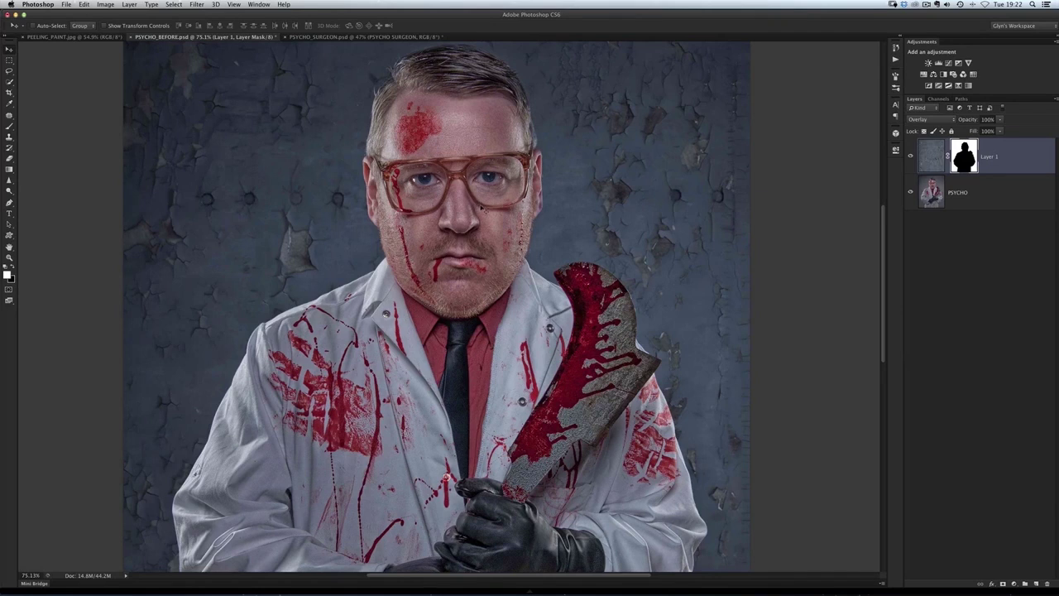
scroll(463, 205, "down", 3)
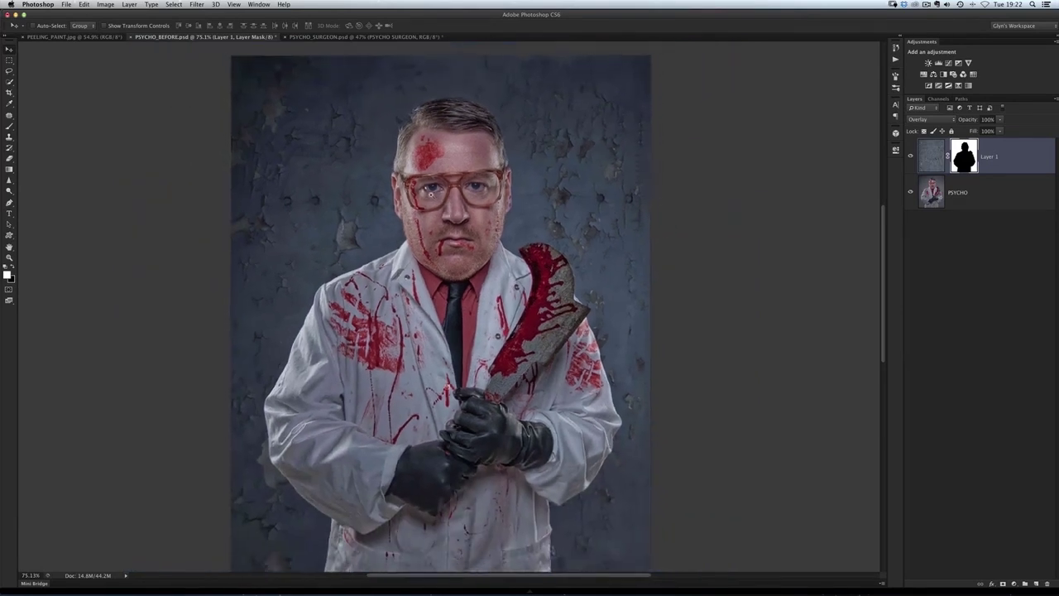
scroll(447, 228, "down", 1)
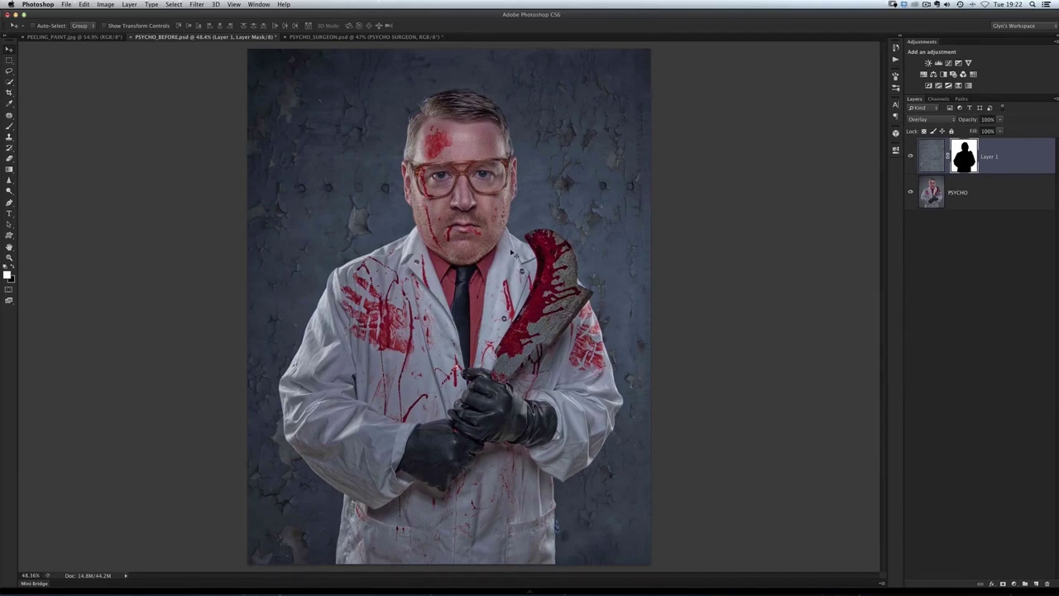
Copy the PEELING_PAINT.jpg texture into PSYCHO_BEFORE.psd as a new layer centred over the portrait
left_click(92, 37)
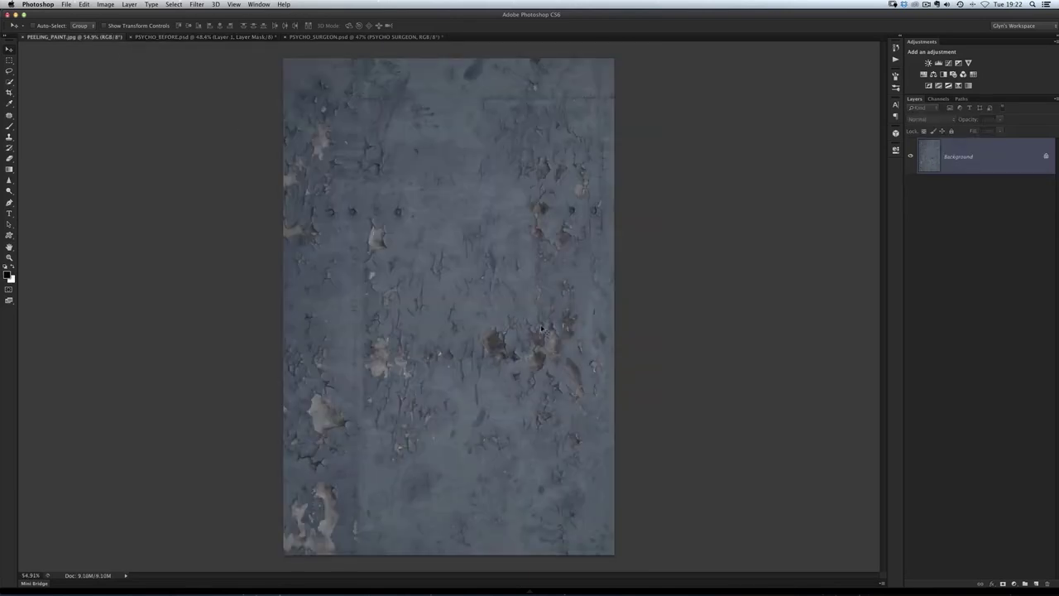
left_click_drag(462, 282, 210, 38)
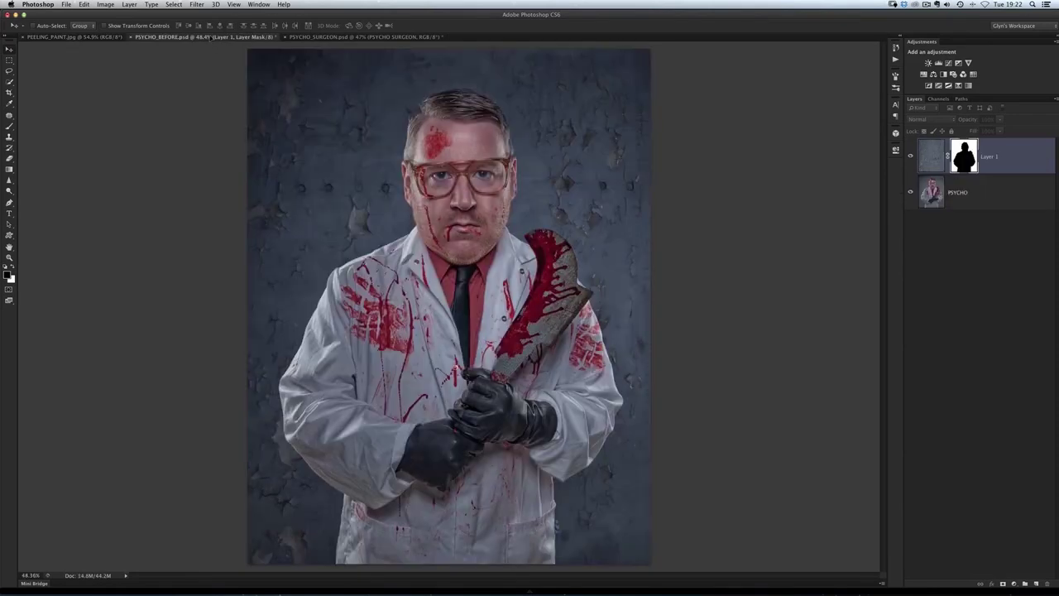
left_click_drag(456, 261, 457, 264)
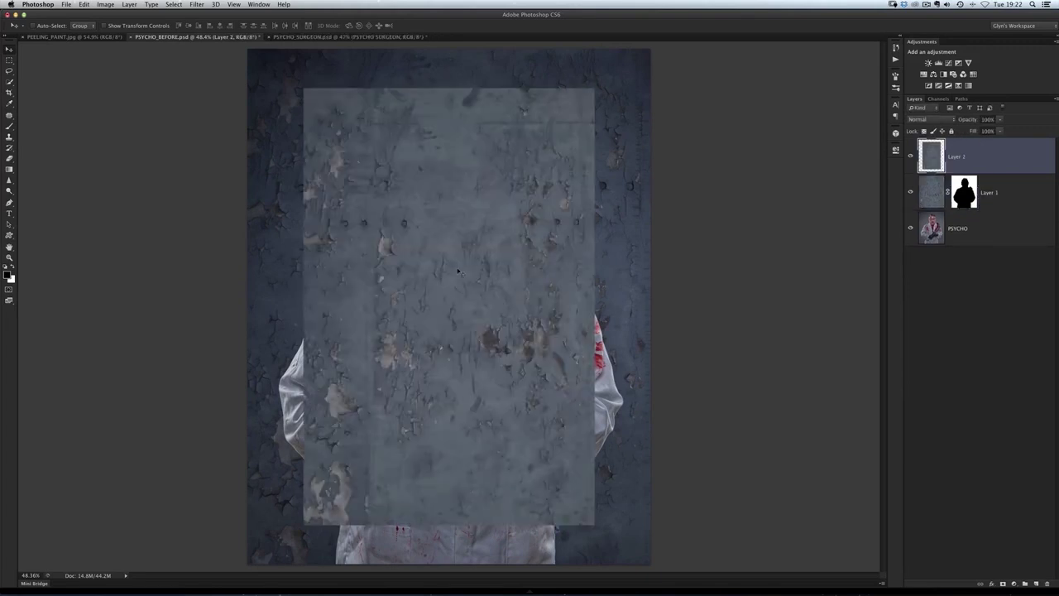
Scale the new texture layer proportionally from its centre to about 142.5% so it covers the whole canvas
key("super+t")
scroll(412, 250, "down", 2)
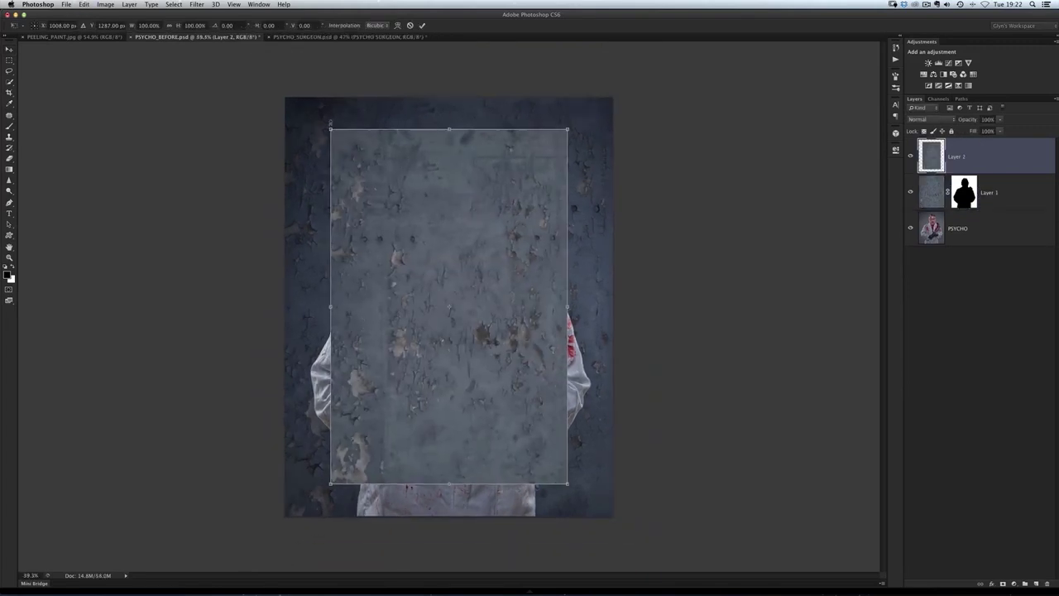
left_click_drag(330, 129, 257, 73)
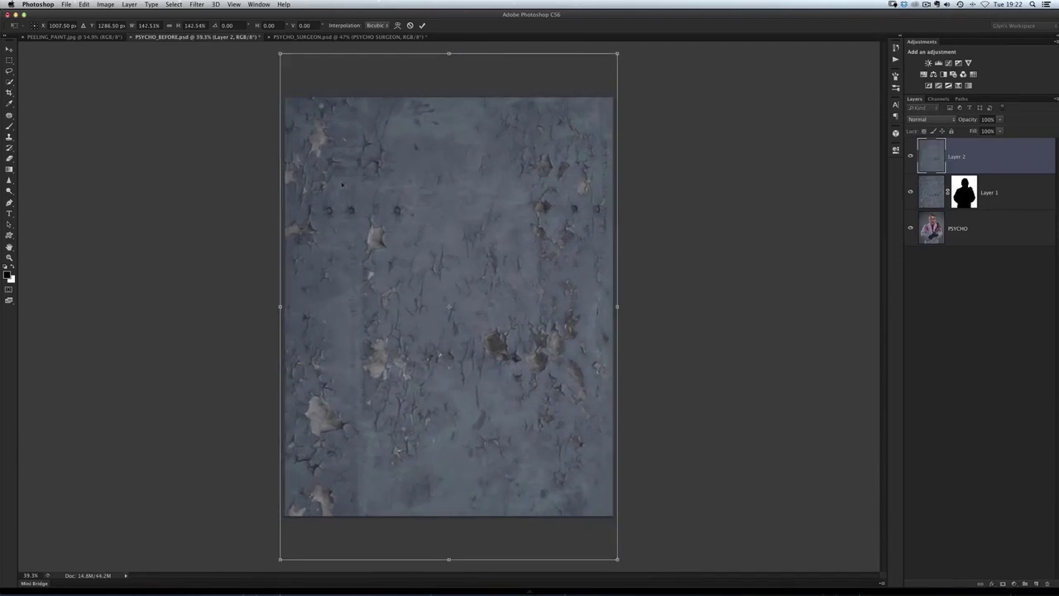
key("Return")
scroll(461, 253, "up", 1)
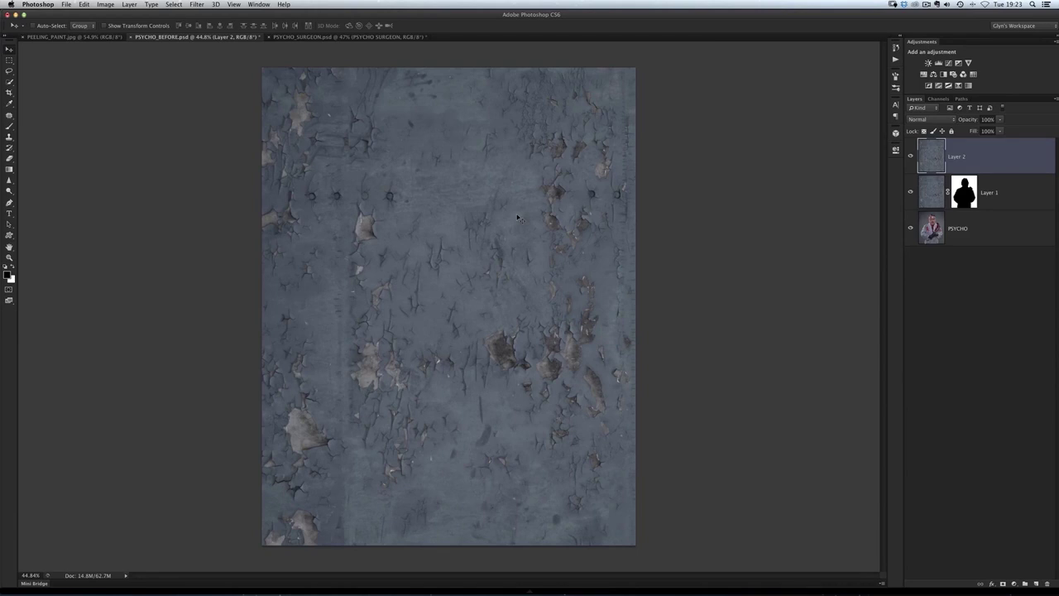
Apply the Average blur filter to the texture on Layer 2 and set the layer's blend mode to Color
left_click(198, 6)
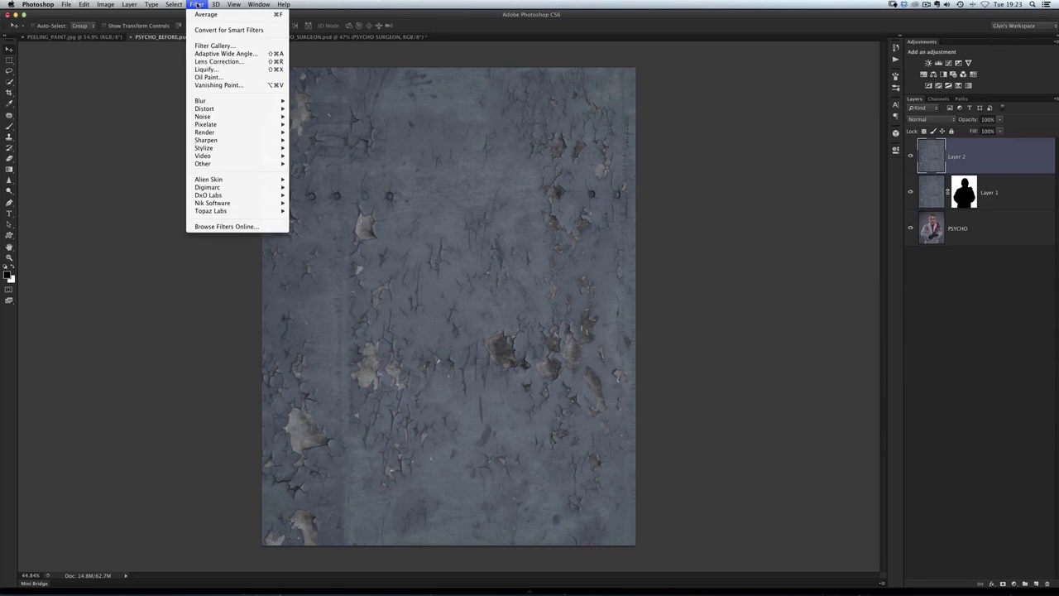
mouse_move(207, 103)
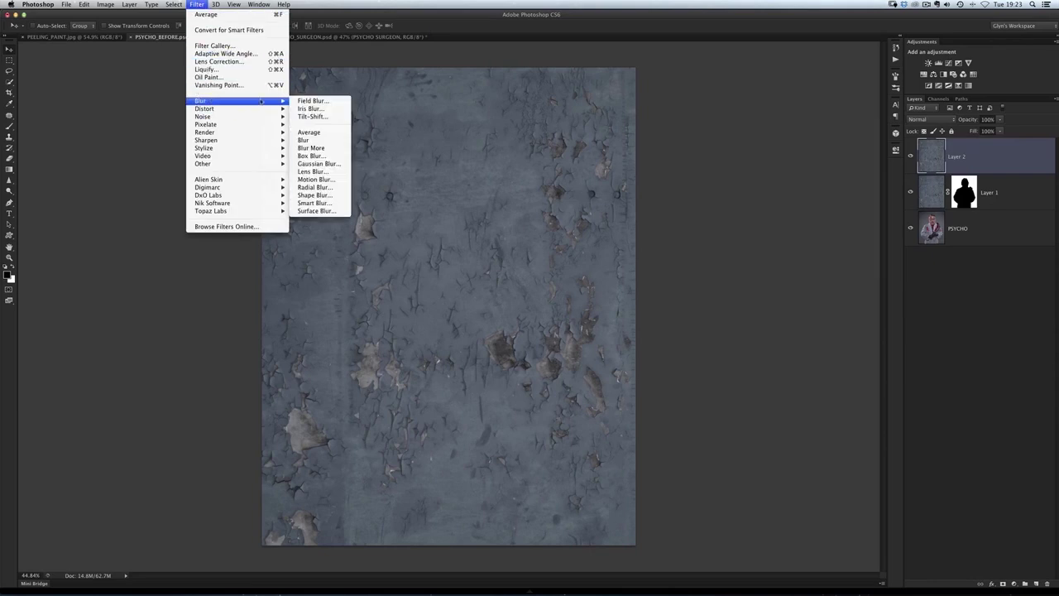
left_click(315, 139)
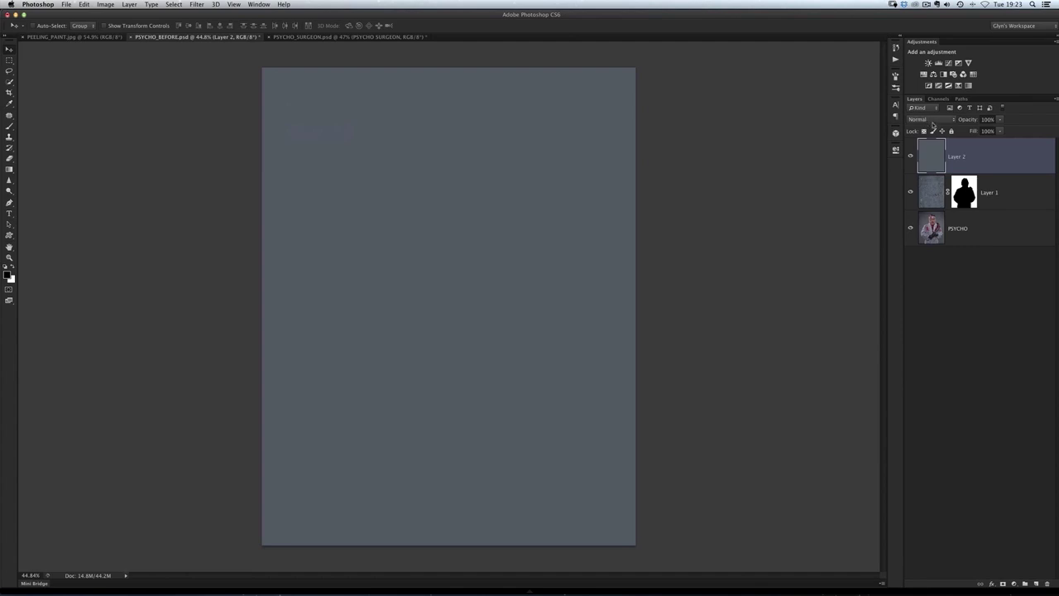
left_click(932, 121)
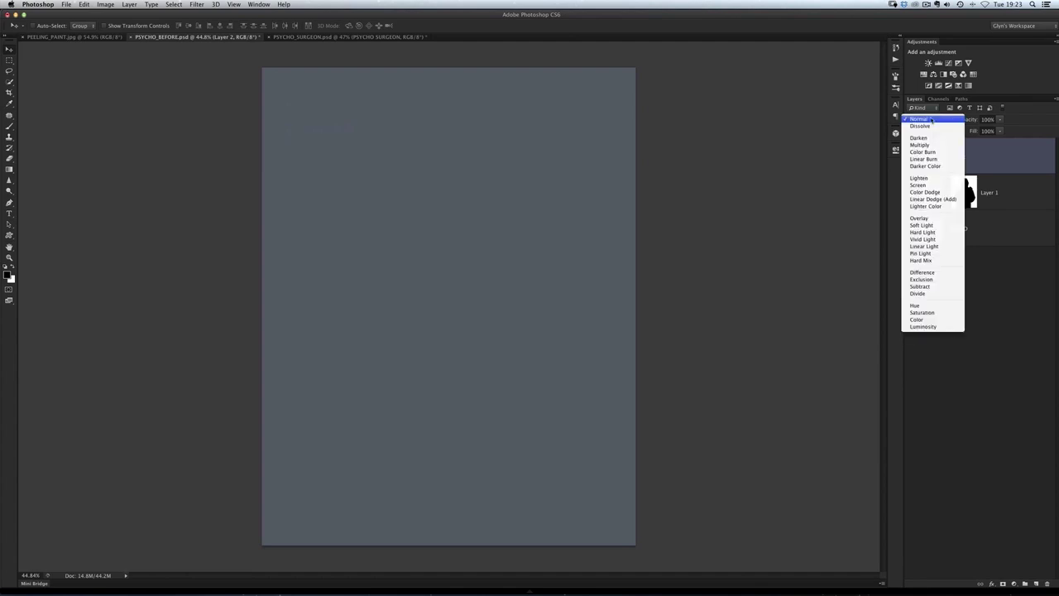
left_click(924, 324)
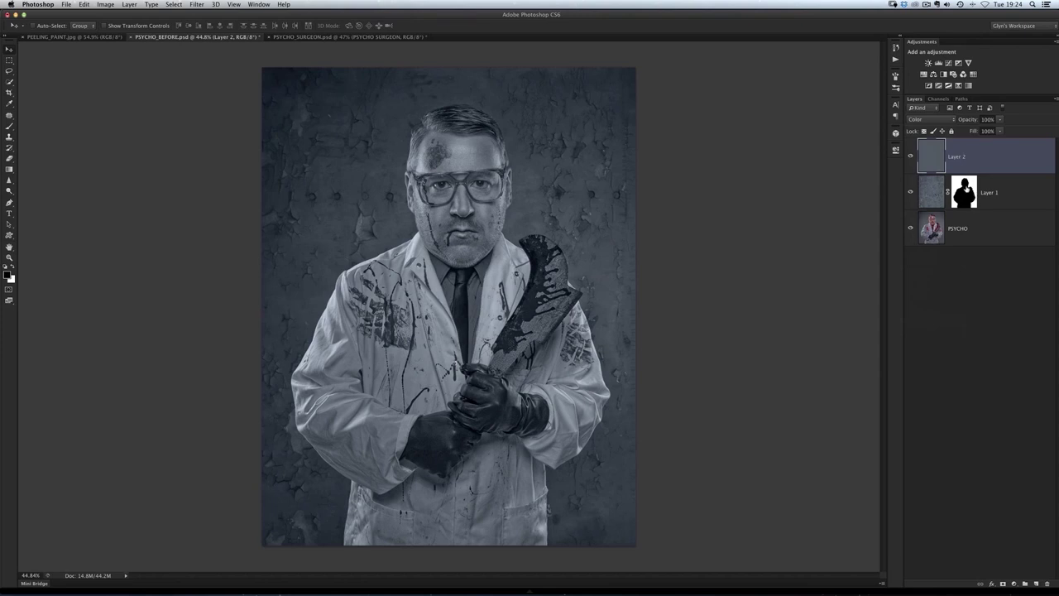
Copy Layer 1's mask onto Layer 2 and invert the copy so the averaged colour affects only the man
left_click_drag(964, 191, 971, 159)
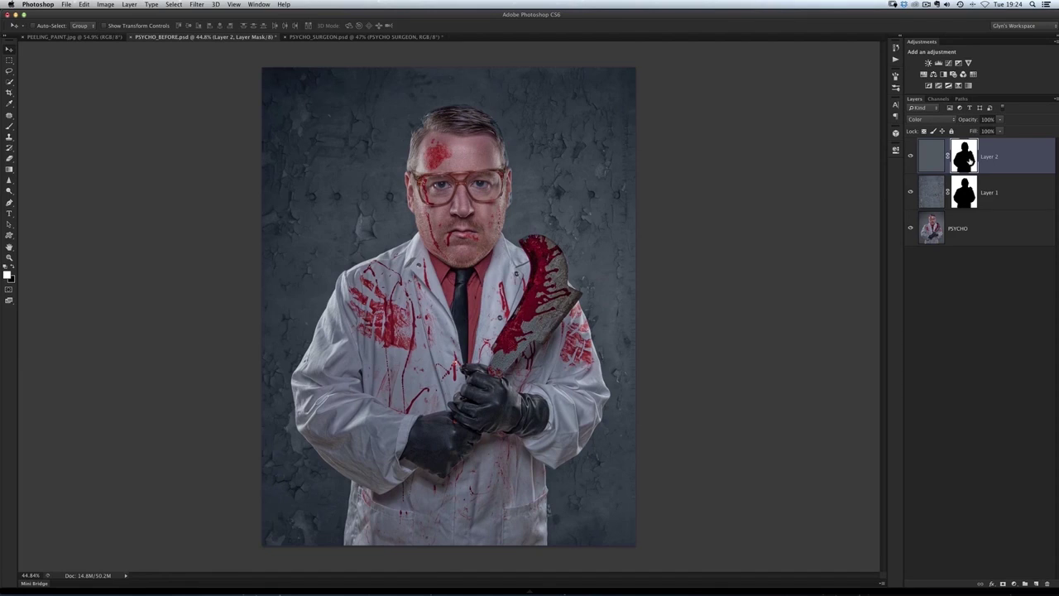
left_click(103, 5)
mouse_move(112, 30)
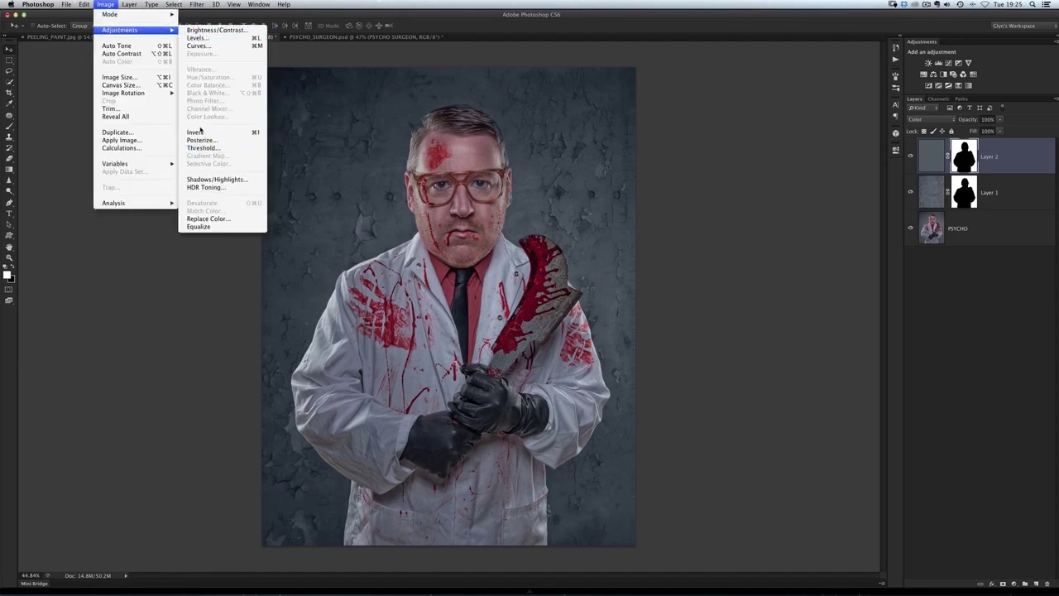
left_click(198, 133)
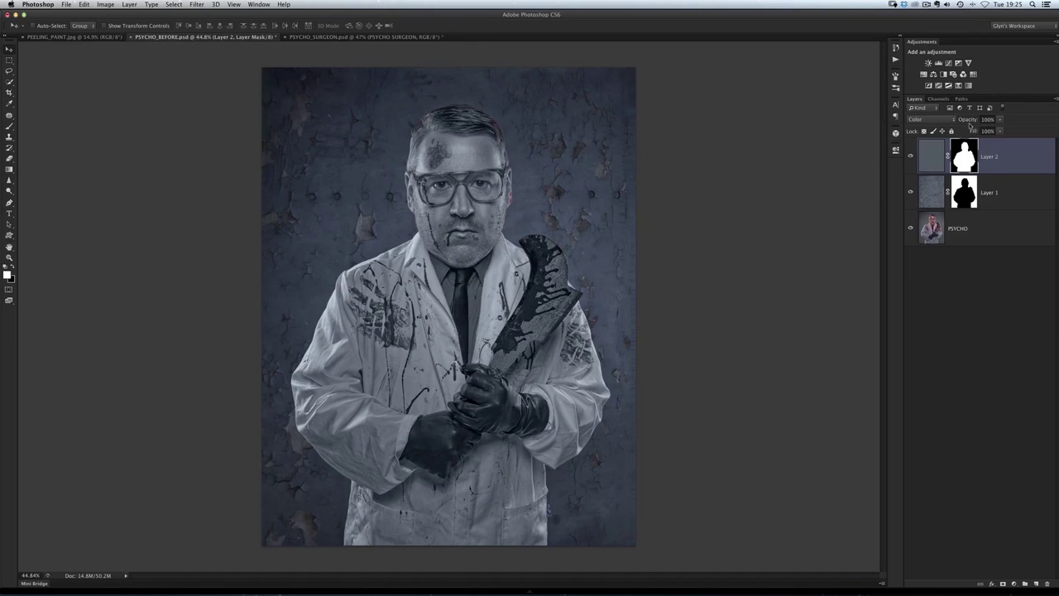
Lower Layer 2's opacity to 30% and compare the man's colouring with the layer hidden and shown
left_click_drag(970, 121, 925, 138)
key("super+equal")
left_click_drag(483, 192, 483, 191)
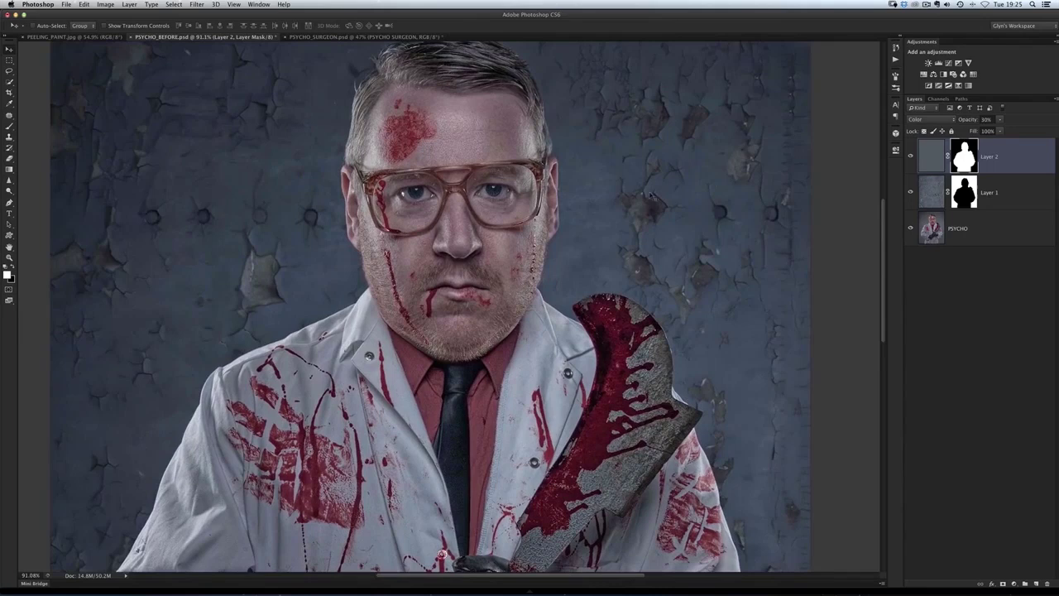
left_click(910, 157)
left_click(909, 156)
left_click(911, 157)
left_click(911, 157)
left_click(912, 158)
left_click(911, 158)
double_click(10, 247)
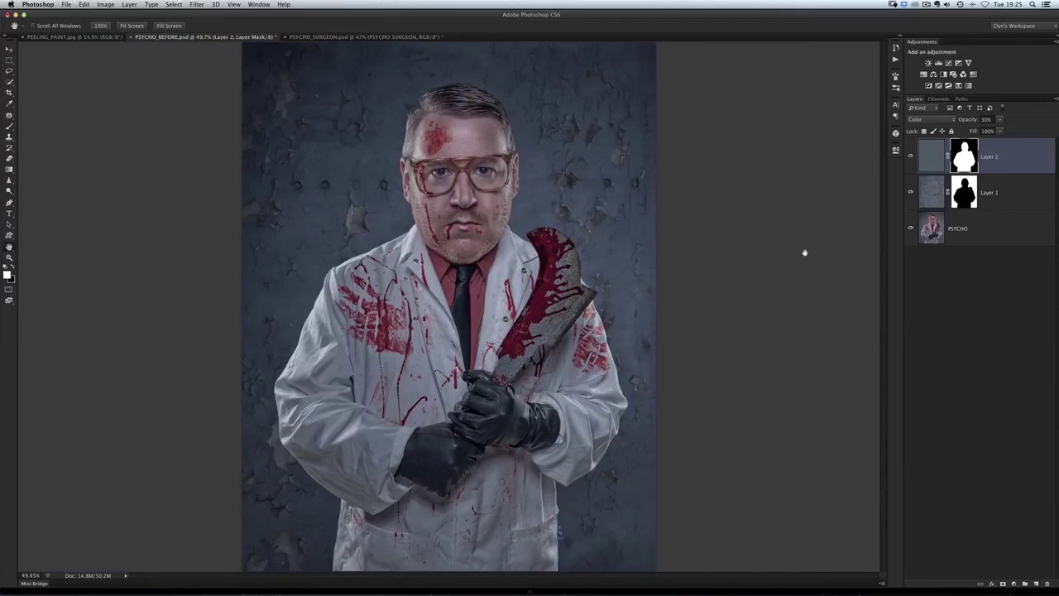